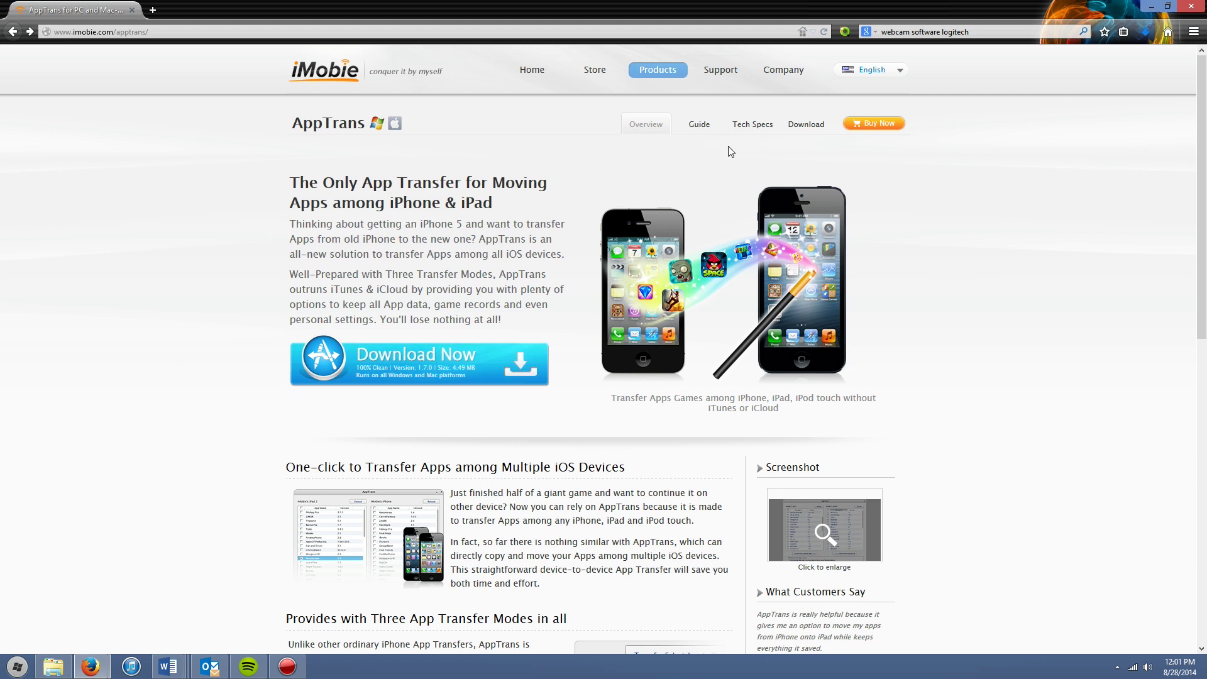
Return from the AppTrans purchase page to the product page, then minimize Firefox
{"action": "left_click", "coordinate": [871, 126]}
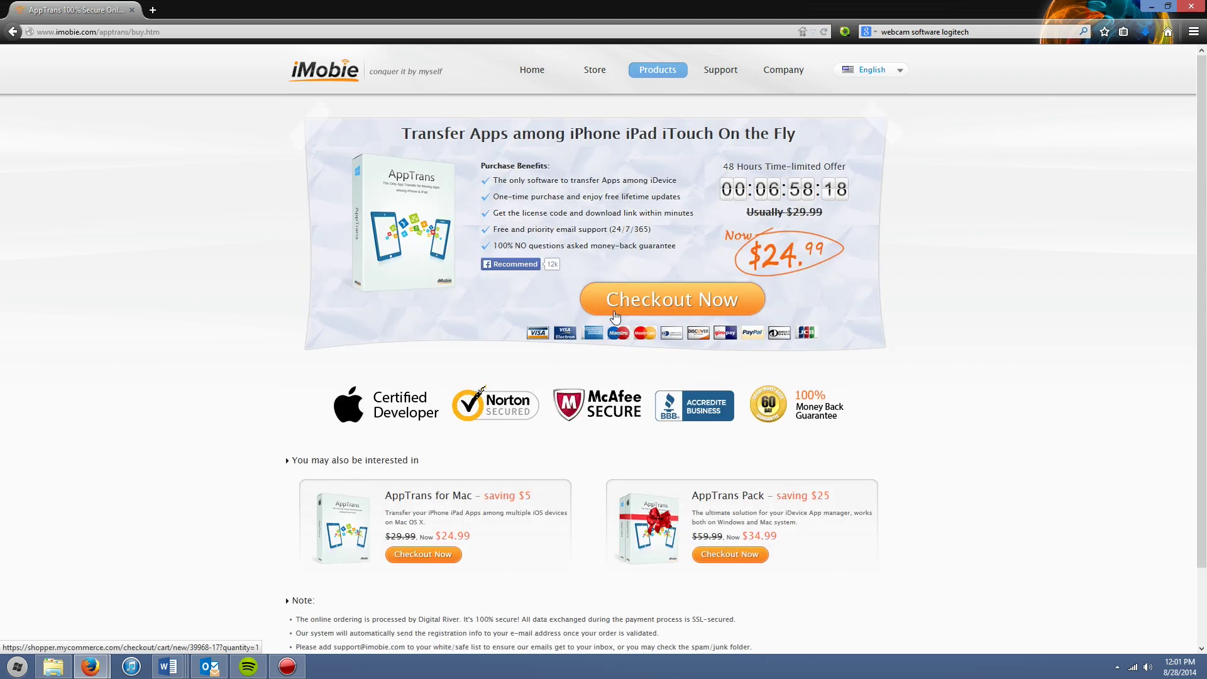
{"action": "key", "text": "alt+Left"}
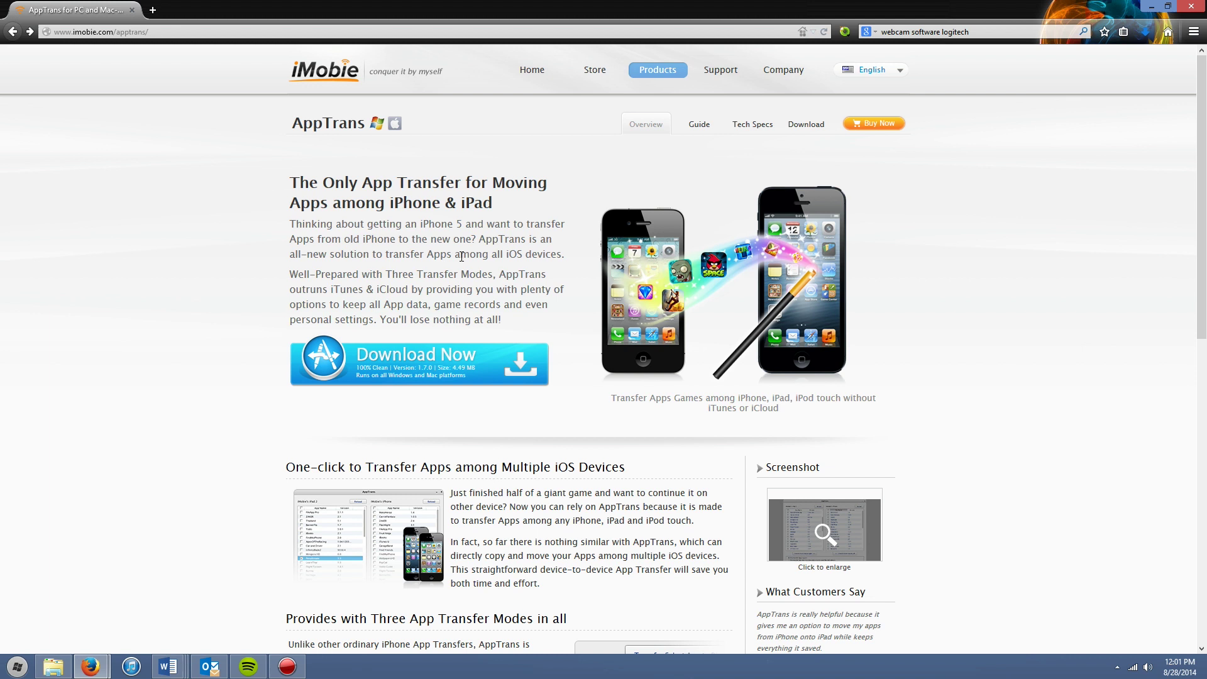
{"action": "left_click", "coordinate": [1151, 6]}
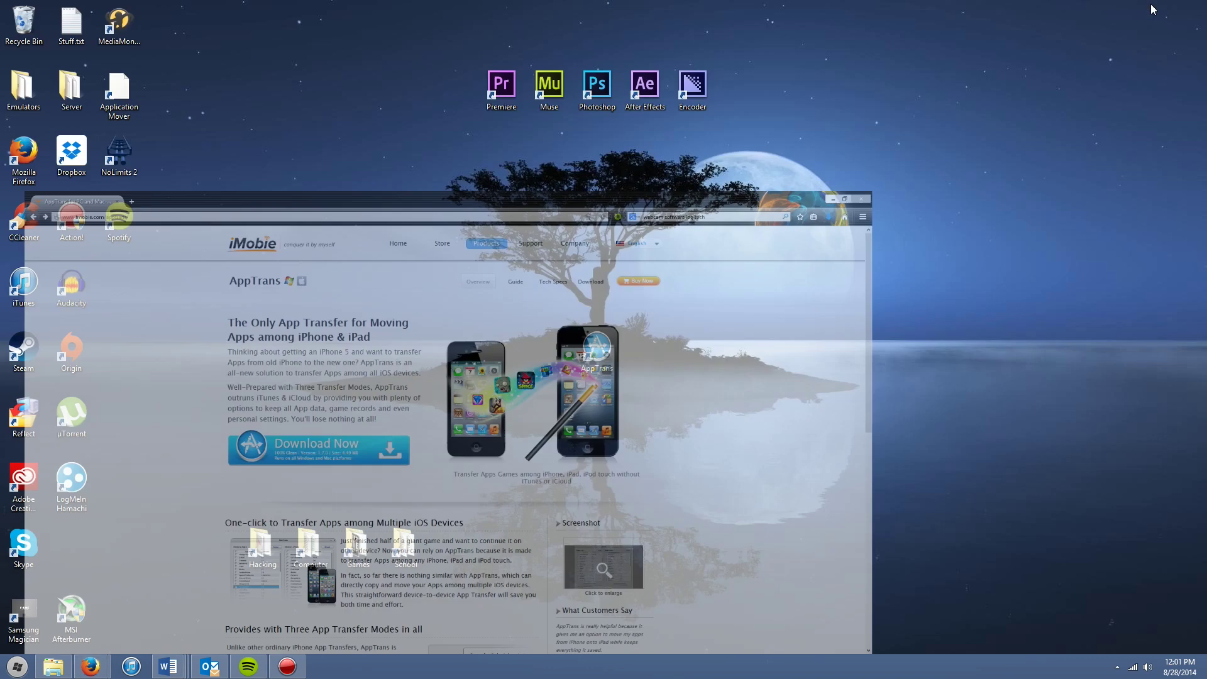
Launch AppTrans from its desktop shortcut and position its window while both devices load
{"action": "left_click_drag", "start_coordinate": [517, 297], "coordinate": [665, 378]}
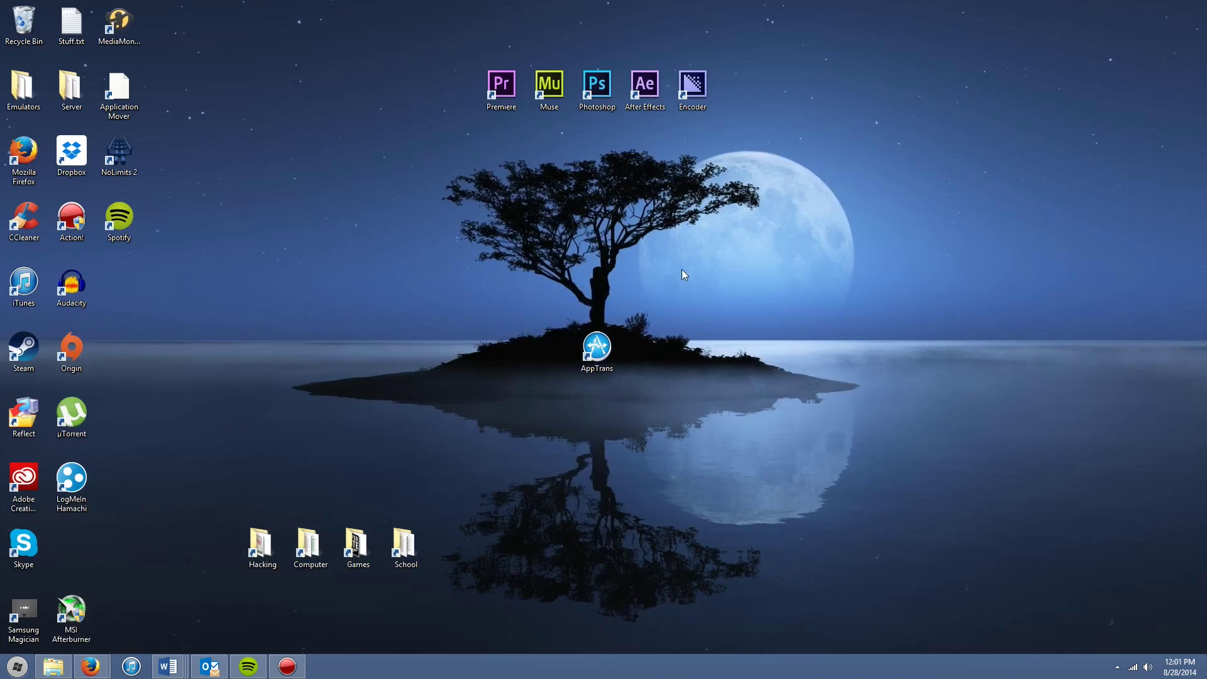
{"action": "double_click", "coordinate": [601, 341]}
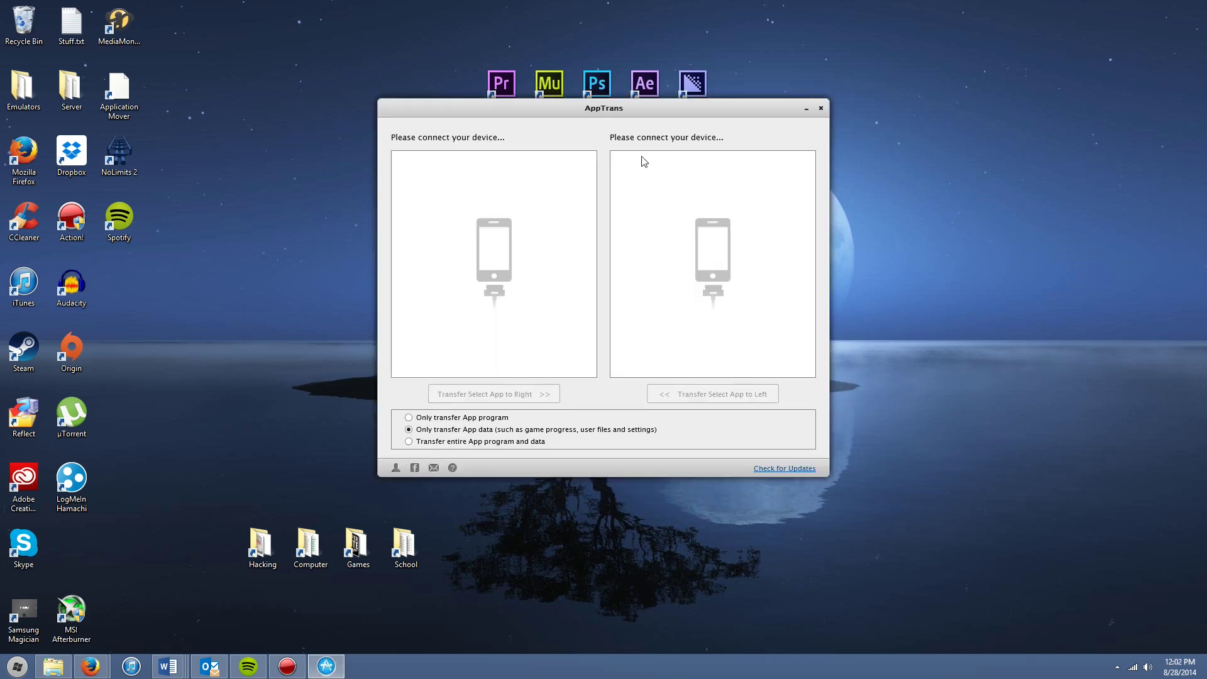
{"action": "left_click_drag", "start_coordinate": [545, 109], "coordinate": [492, 121]}
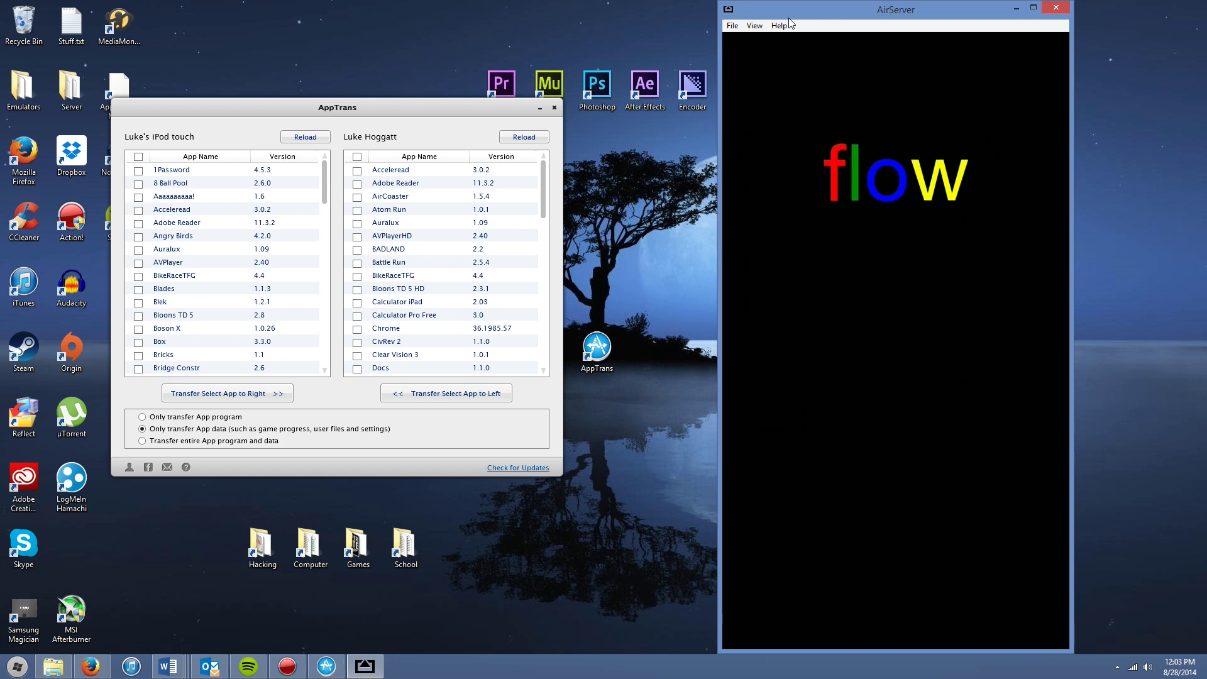
{"action": "left_click_drag", "start_coordinate": [453, 105], "coordinate": [466, 119]}
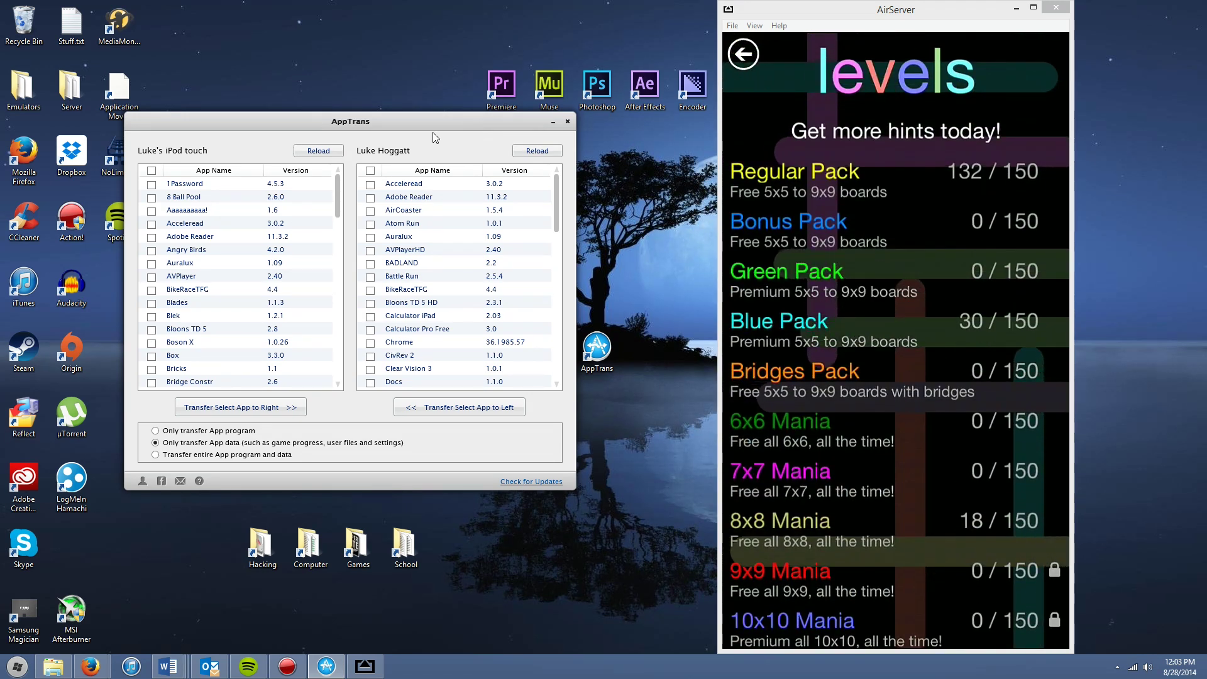
Scroll the iPod touch's app list down and tick the Flow Free checkbox
{"action": "left_click_drag", "start_coordinate": [426, 123], "coordinate": [480, 139]}
{"action": "left_click_drag", "start_coordinate": [393, 205], "coordinate": [403, 257]}
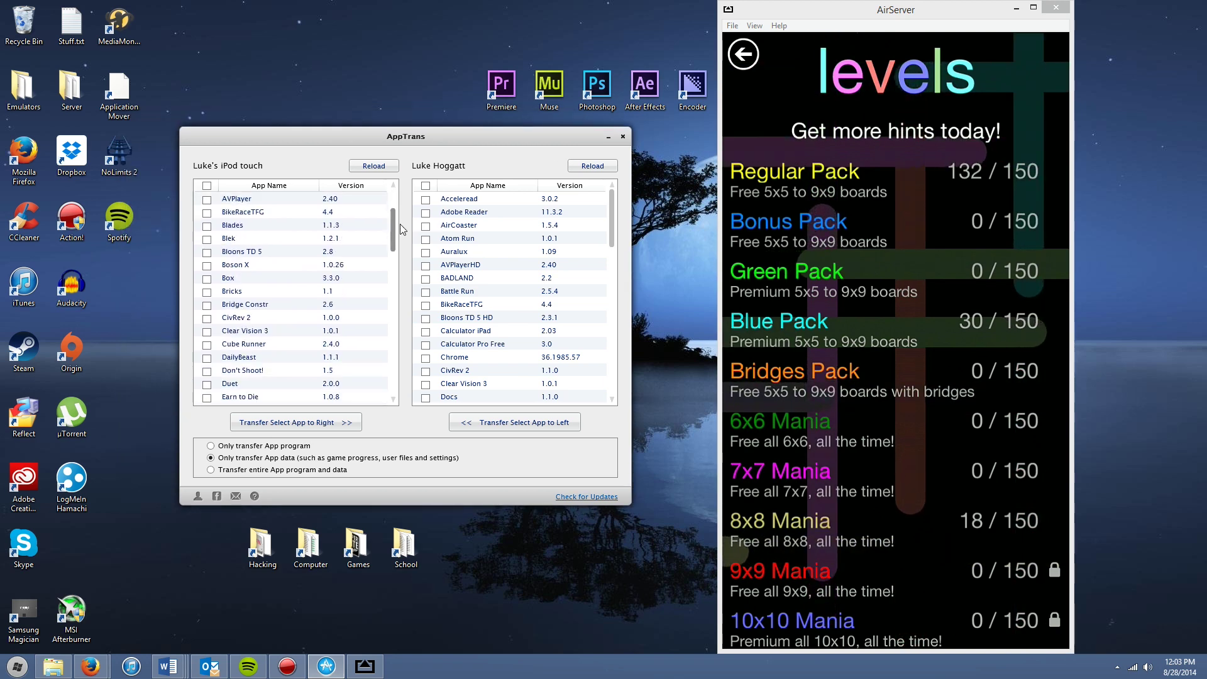
{"action": "left_click", "coordinate": [208, 293]}
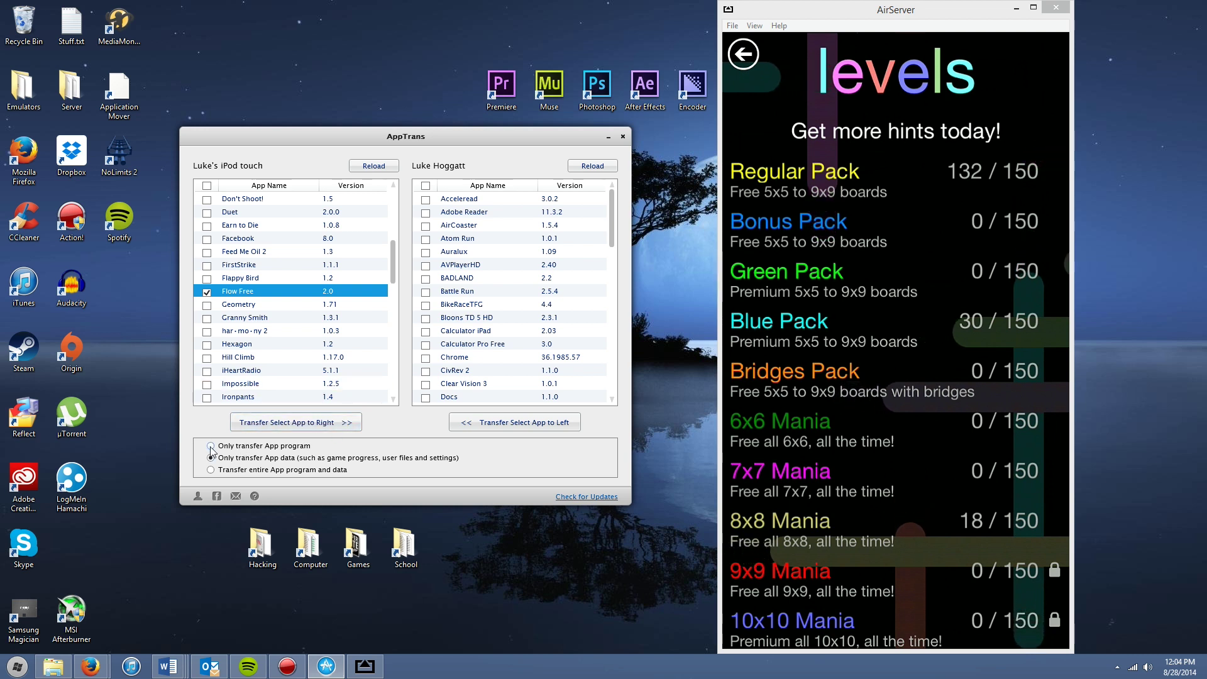
{"action": "left_click", "coordinate": [241, 446]}
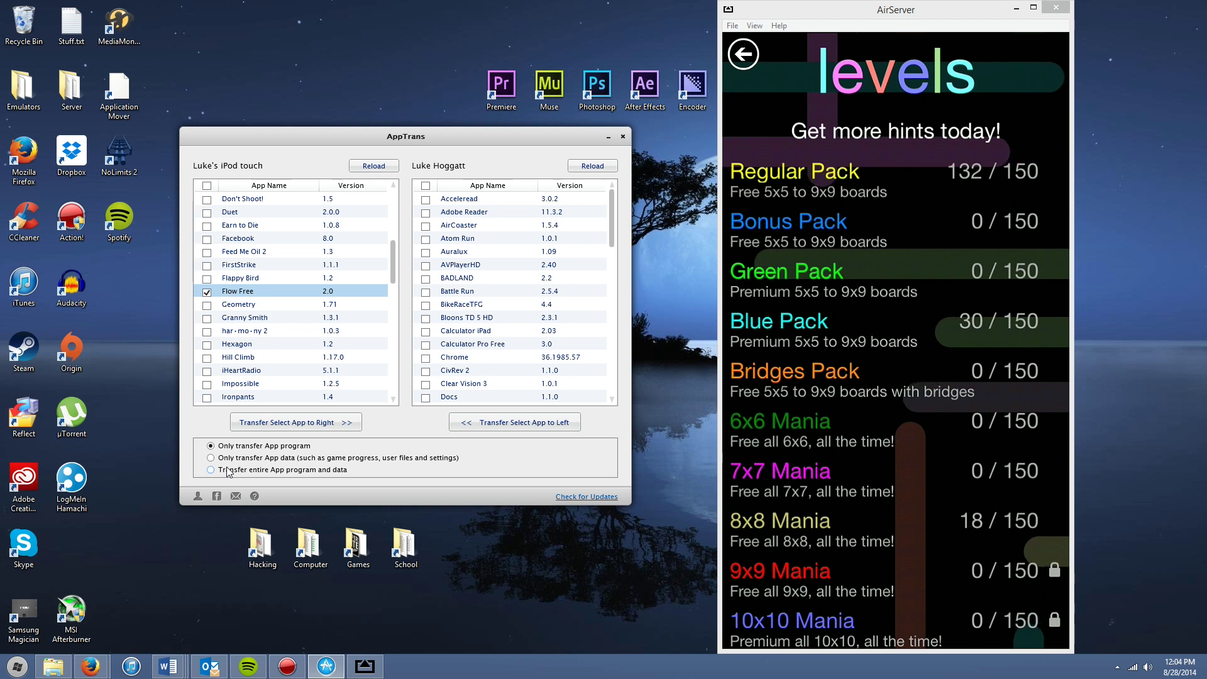
{"action": "left_click", "coordinate": [258, 460]}
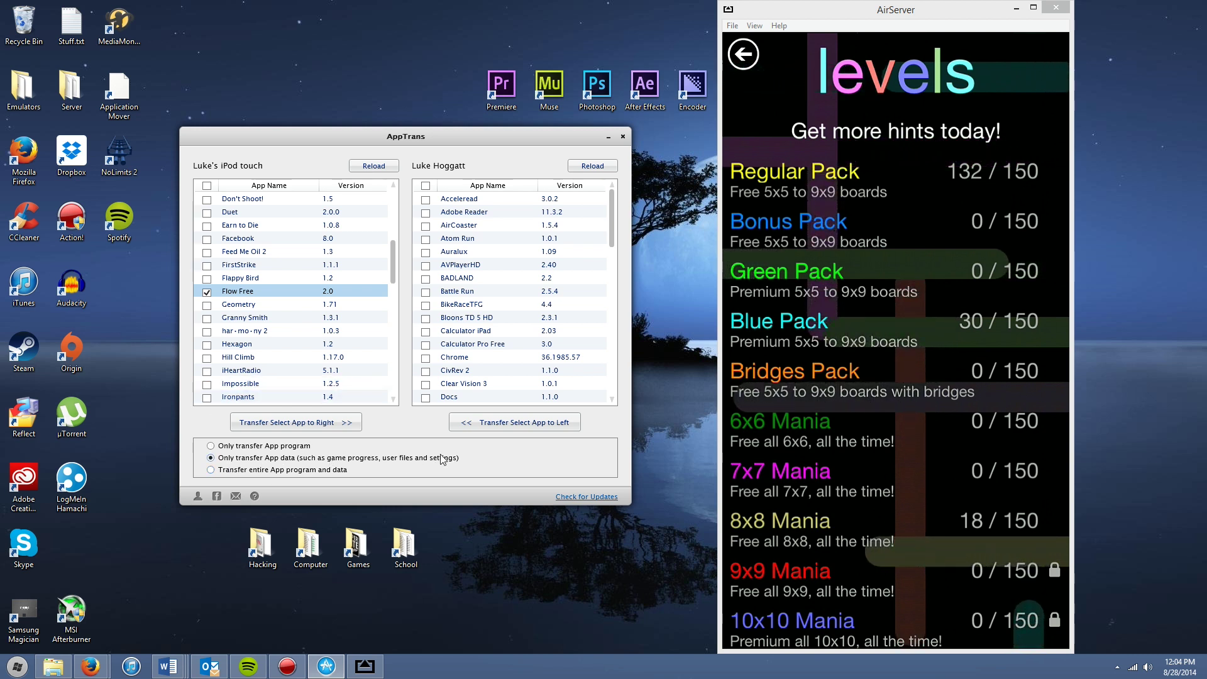
{"action": "left_click", "coordinate": [287, 471]}
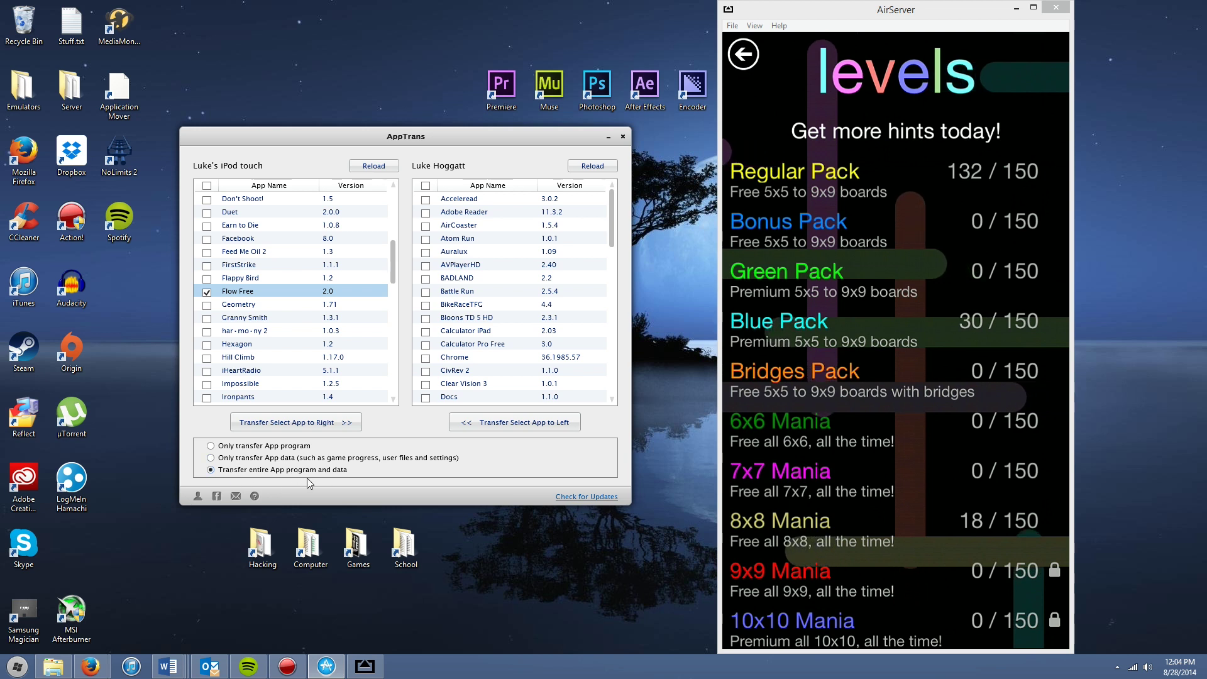
{"action": "left_click", "coordinate": [345, 454]}
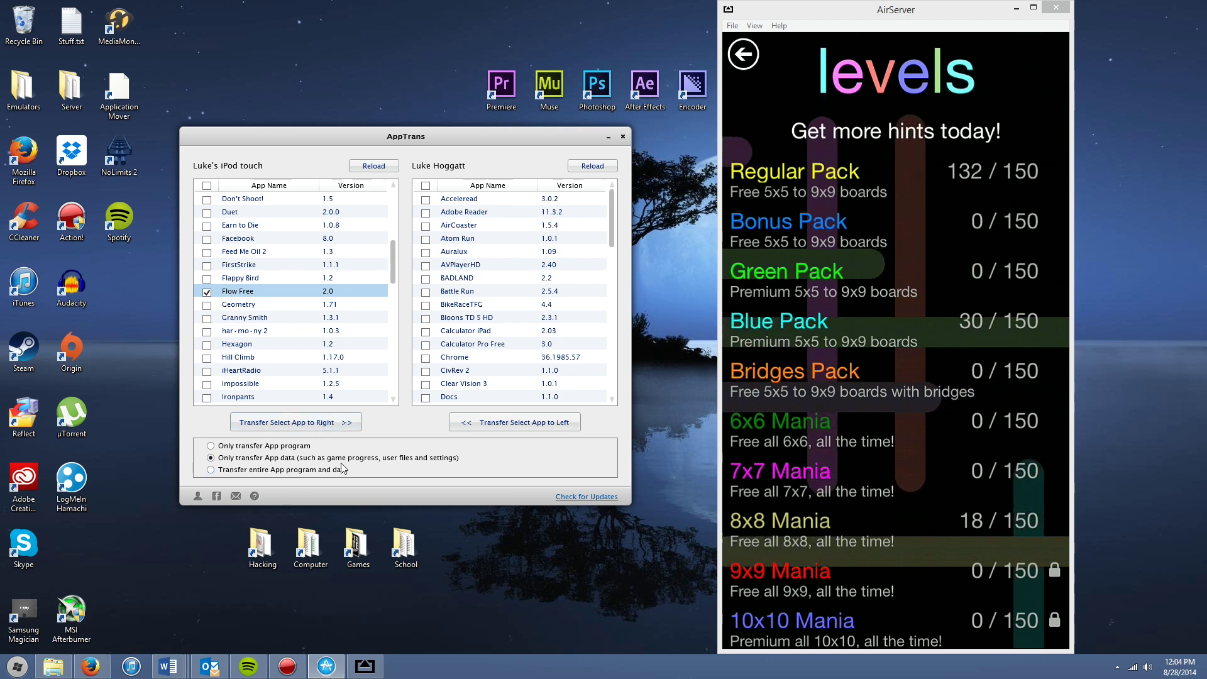
Send Flow Free to the iPad, confirm replacing the existing copy, and dismiss the completion message
{"action": "left_click", "coordinate": [301, 426]}
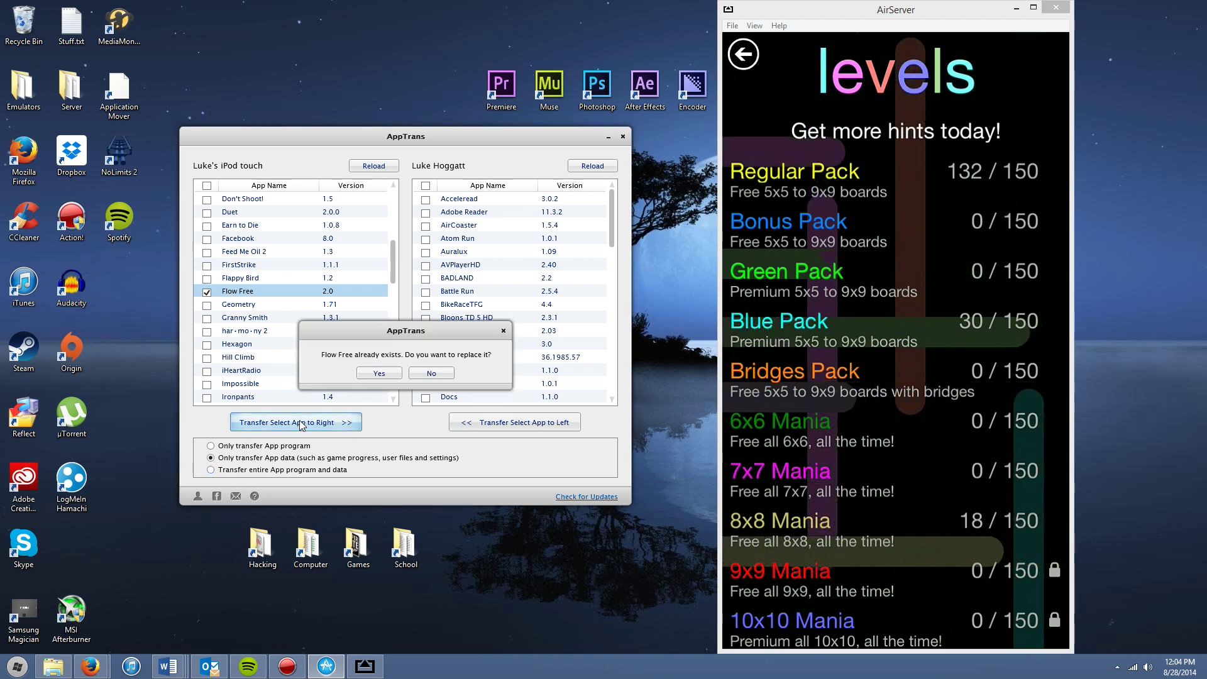
{"action": "left_click", "coordinate": [365, 370]}
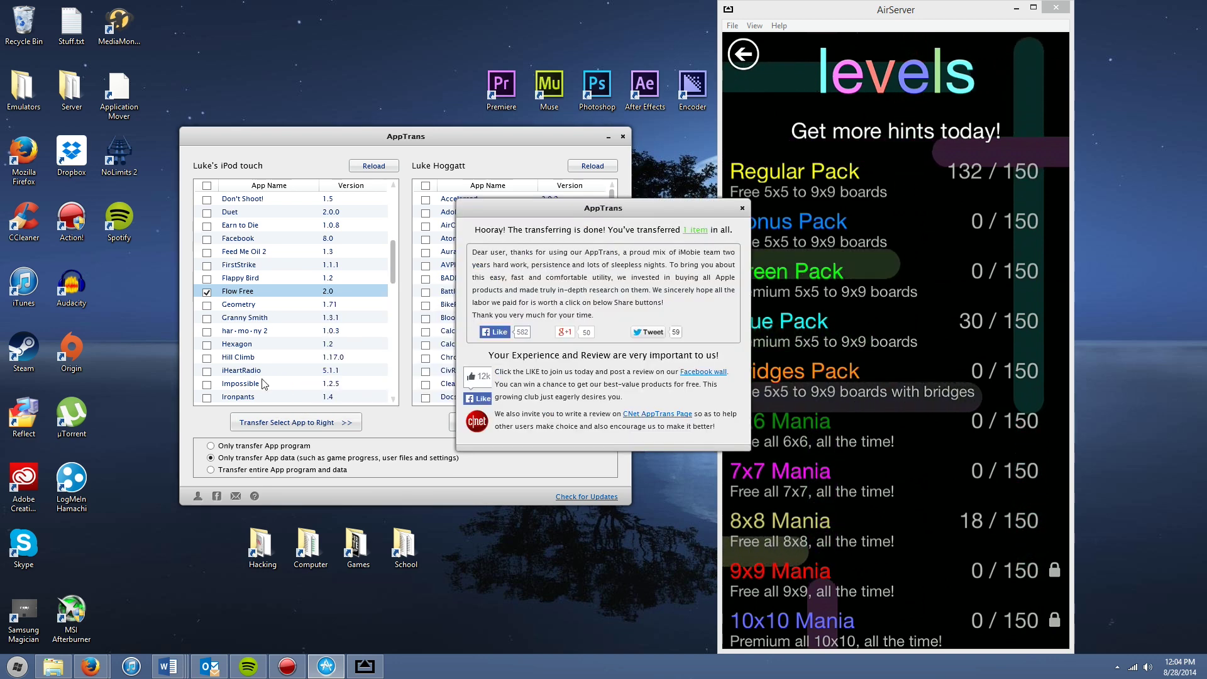
{"action": "mouse_move", "coordinate": [560, 210]}
{"action": "left_mouse_down"}
{"action": "mouse_move", "coordinate": [492, 244]}
{"action": "mouse_move", "coordinate": [431, 239]}
{"action": "left_mouse_up"}
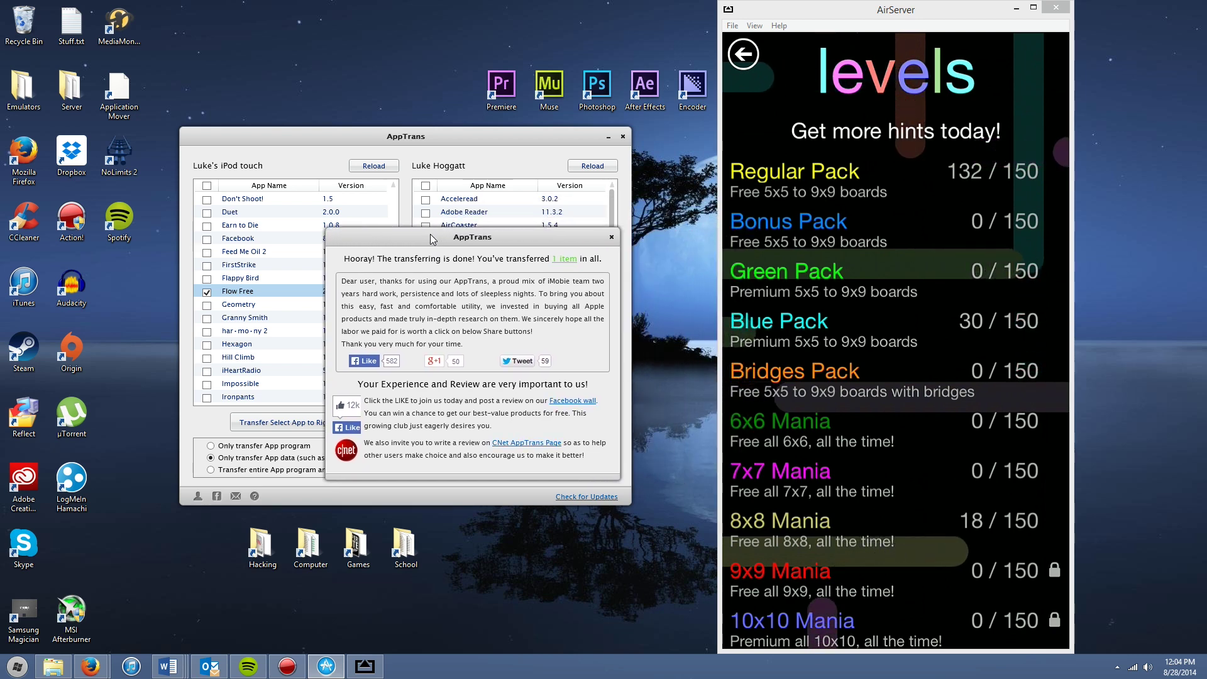
{"action": "left_click", "coordinate": [613, 237]}
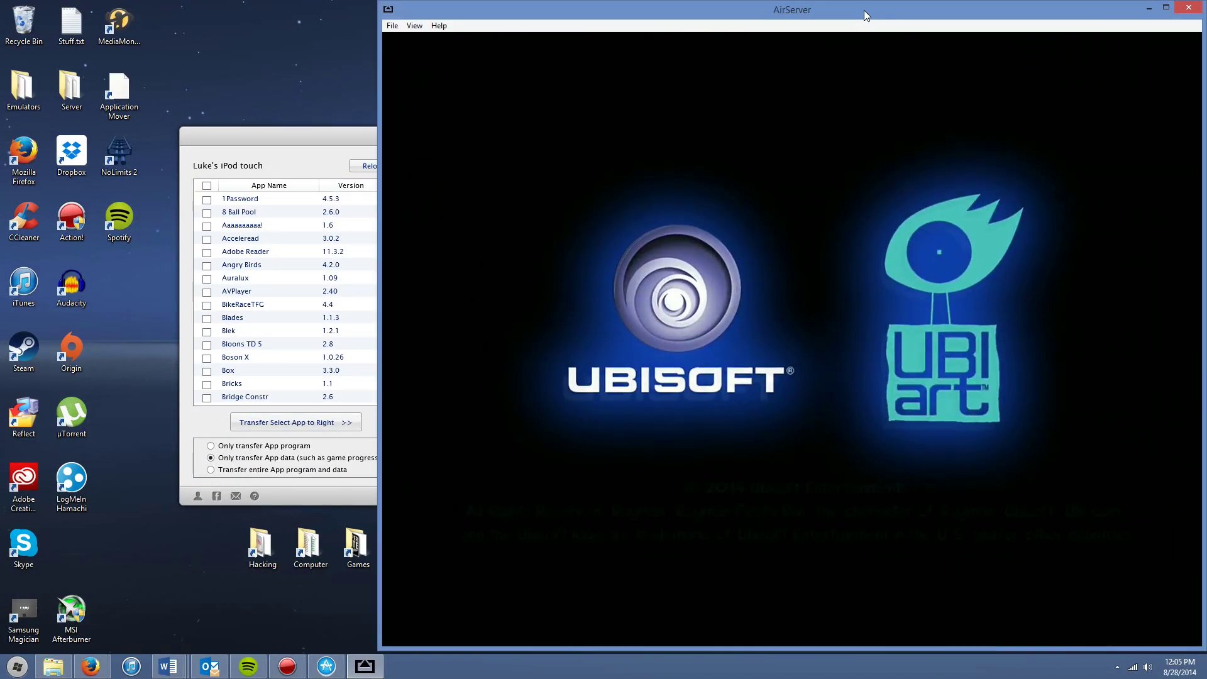
Move the AppTrans window beside the AirServer iPad mirror
{"action": "mouse_move", "coordinate": [287, 134]}
{"action": "left_mouse_down"}
{"action": "mouse_move", "coordinate": [97, 140]}
{"action": "mouse_move", "coordinate": [117, 146]}
{"action": "left_mouse_up"}
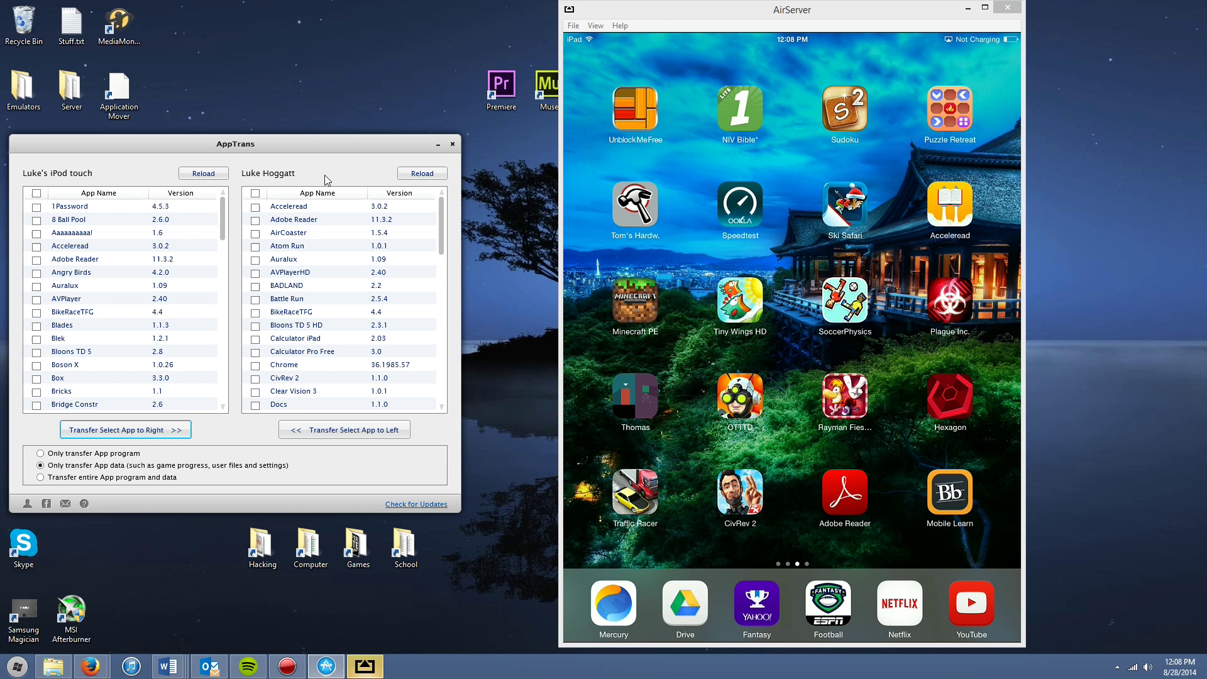
Shift the AppTrans window slightly right and down beside the iPad mirror
{"action": "left_click_drag", "start_coordinate": [299, 148], "coordinate": [341, 163]}
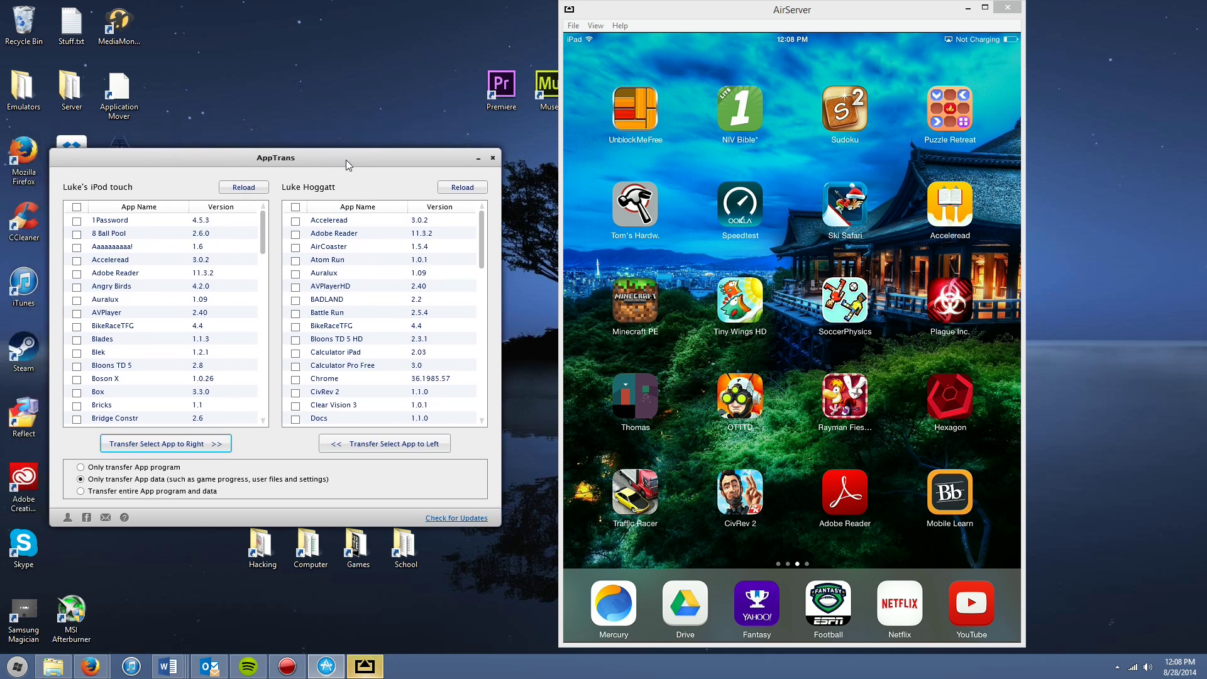